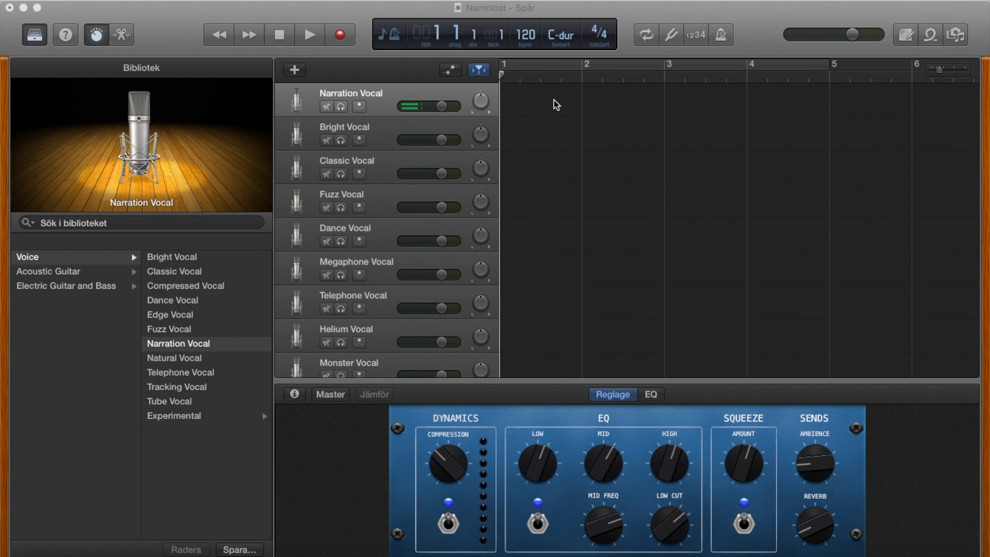
# Import the Adele "One And Only" karaoke instrumental from the downloads folder onto the first track, starting at bar 1.
pyautogui.click(874, 548)
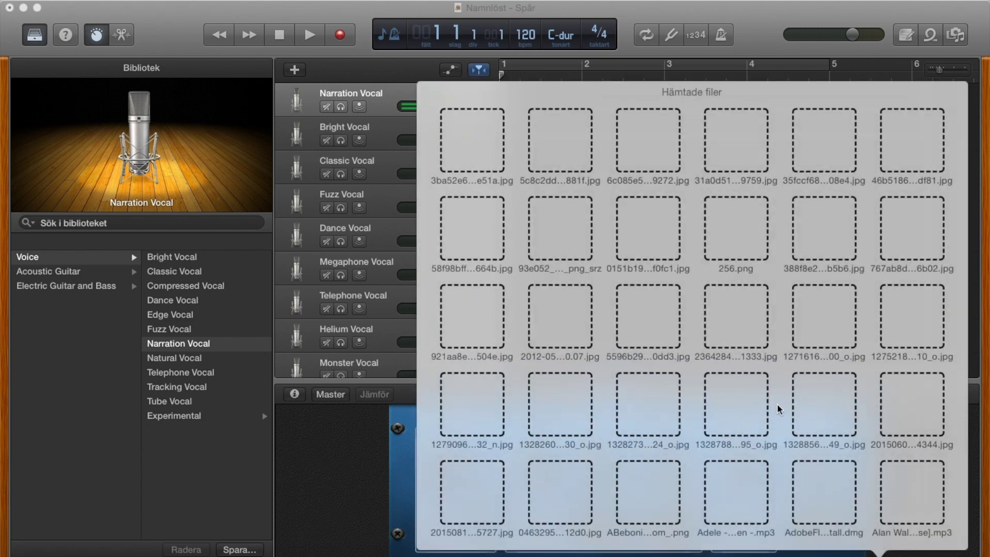
pyautogui.scroll(-3, 779, 409)
pyautogui.moveTo(726, 218); pyautogui.dragTo(592, 134)
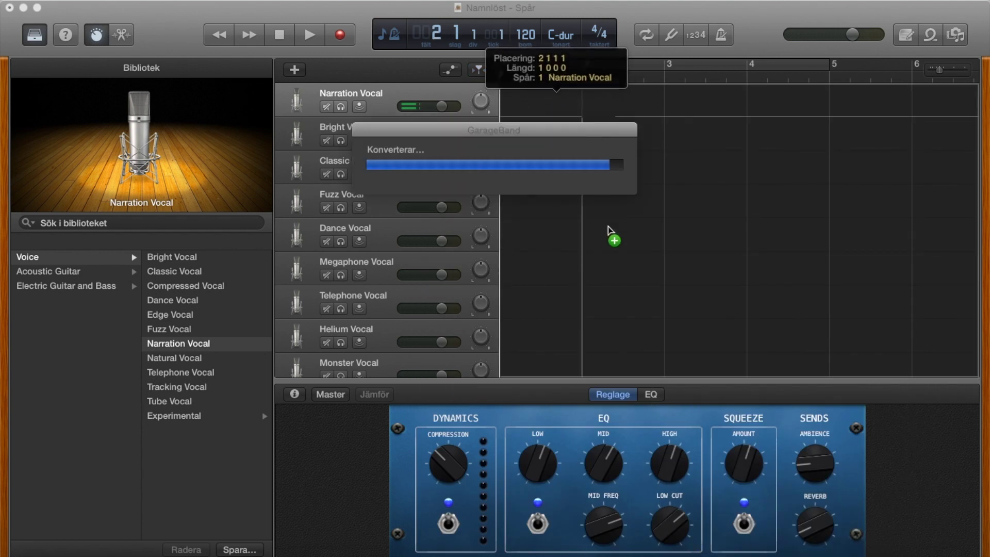
pyautogui.click(600, 93)
pyautogui.moveTo(599, 92); pyautogui.dragTo(505, 98)
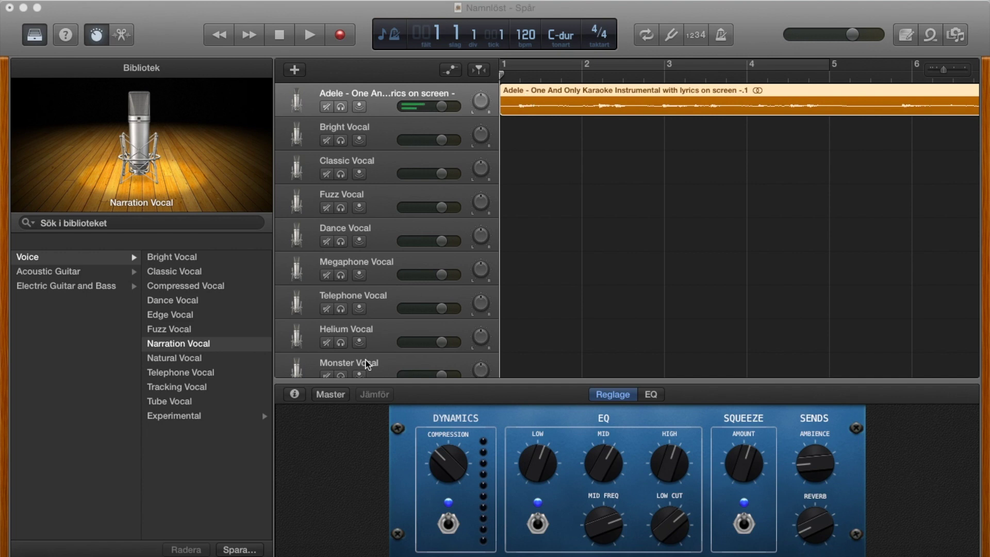
# Replace the Channel EQ plug-in on the master track with Apple's AUPitch audio unit.
pyautogui.click(295, 394)
pyautogui.click(331, 395)
pyautogui.moveTo(464, 431)
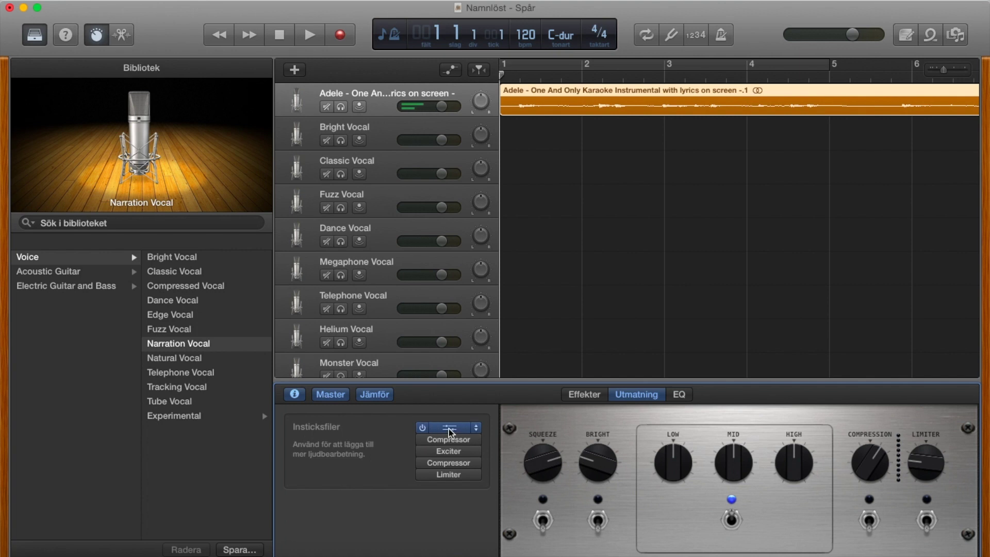
pyautogui.click(450, 428)
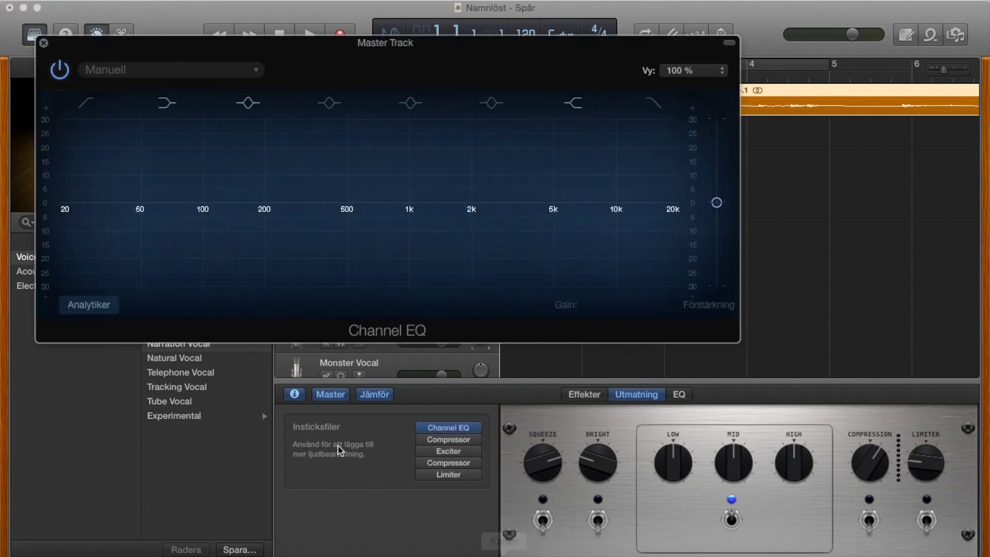
pyautogui.click(44, 42)
pyautogui.moveTo(478, 434)
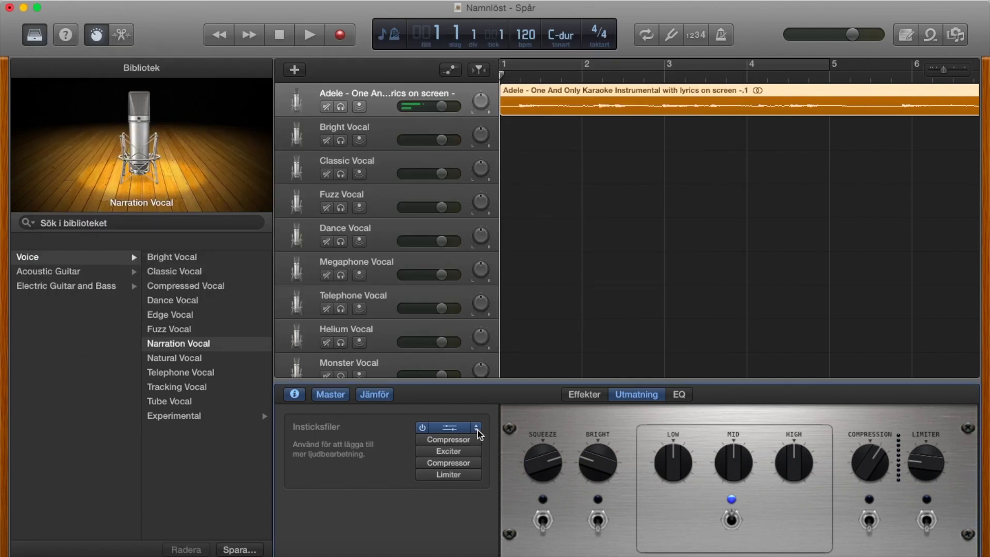
pyautogui.click(478, 434)
pyautogui.moveTo(500, 554)
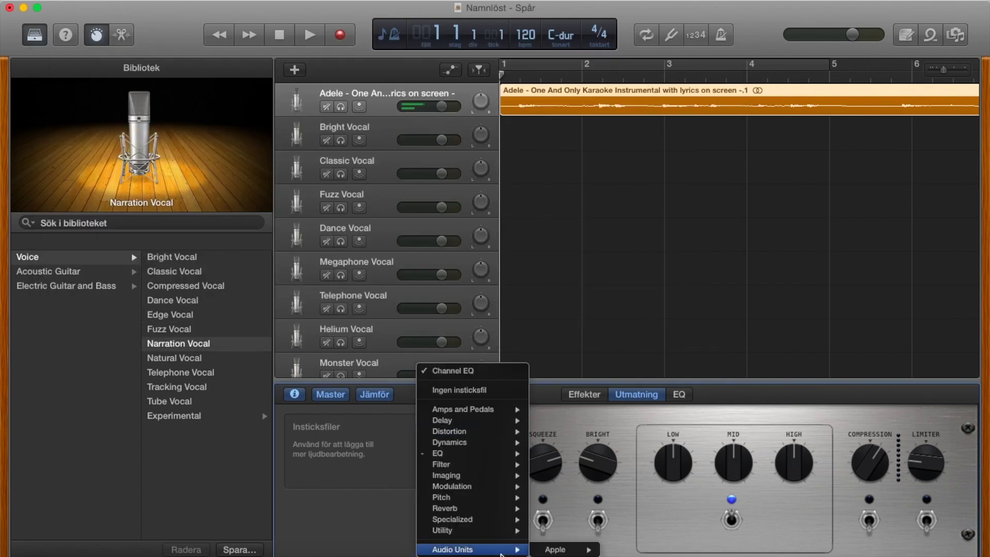
pyautogui.moveTo(556, 549)
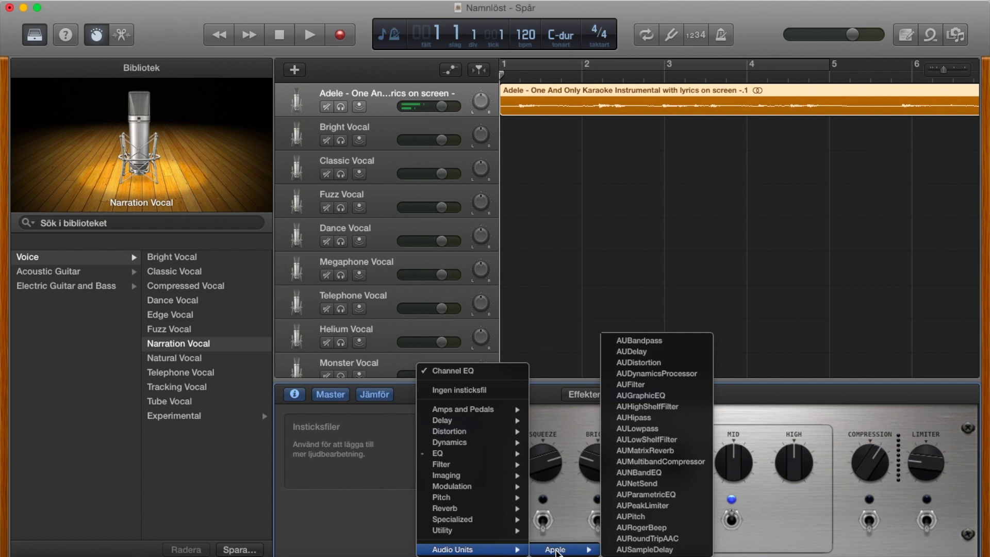
pyautogui.click(639, 518)
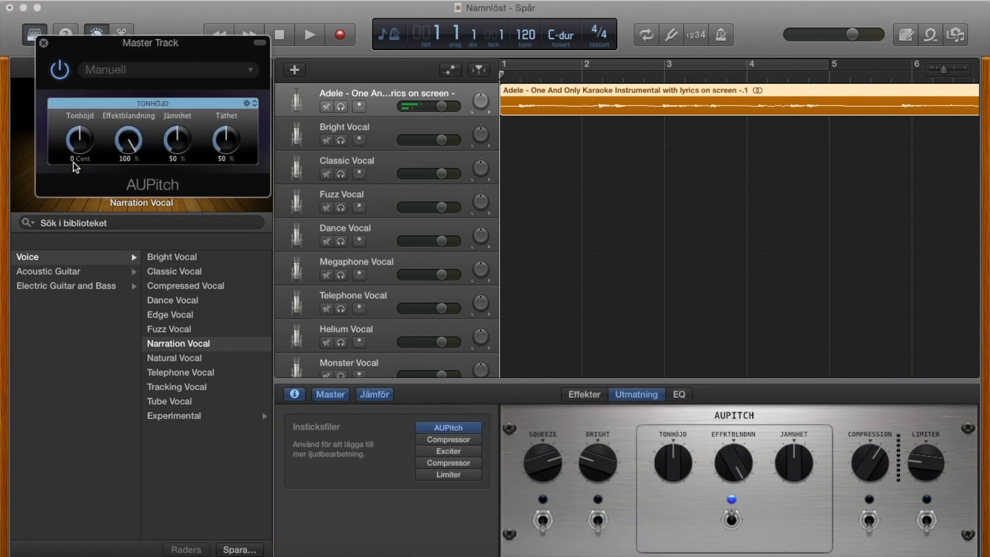
# Lower the AUPitch pitch (Tonhöjd) on the master track and close the plug-in window.
pyautogui.click(73, 158)
pyautogui.click(71, 158)
pyautogui.click(43, 43)
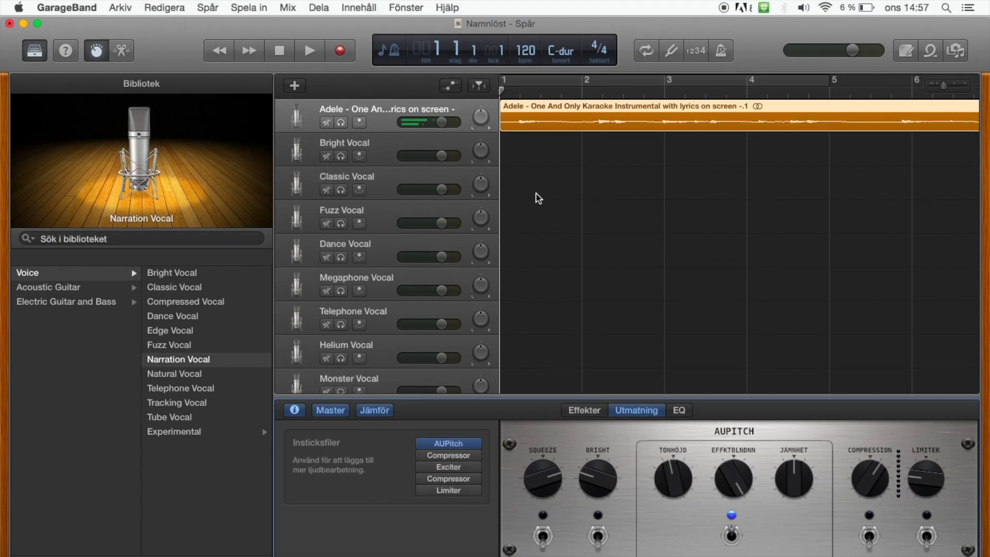
# Export the pitch-shifted instrumental to disk and start a new project without saving the current one.
pyautogui.click(320, 10)
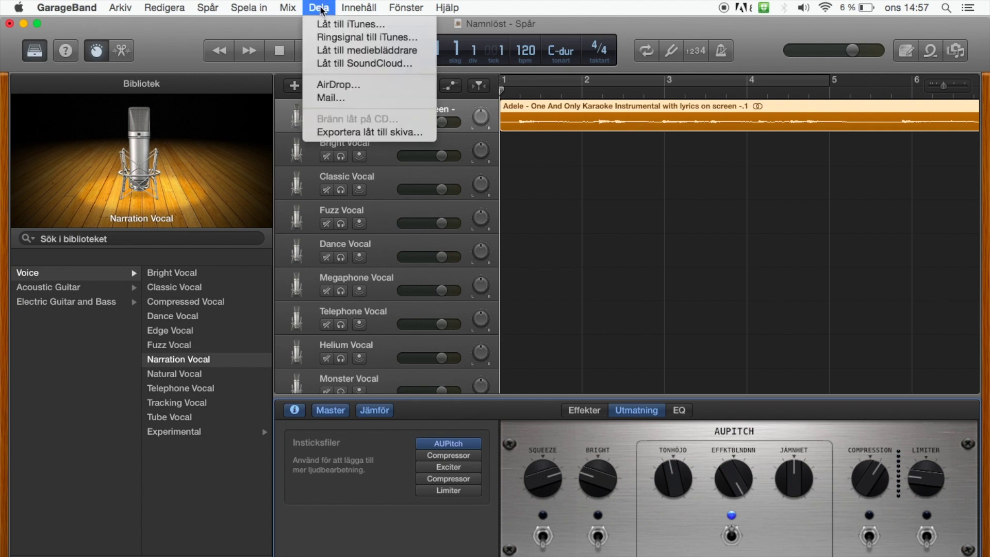
pyautogui.click(377, 133)
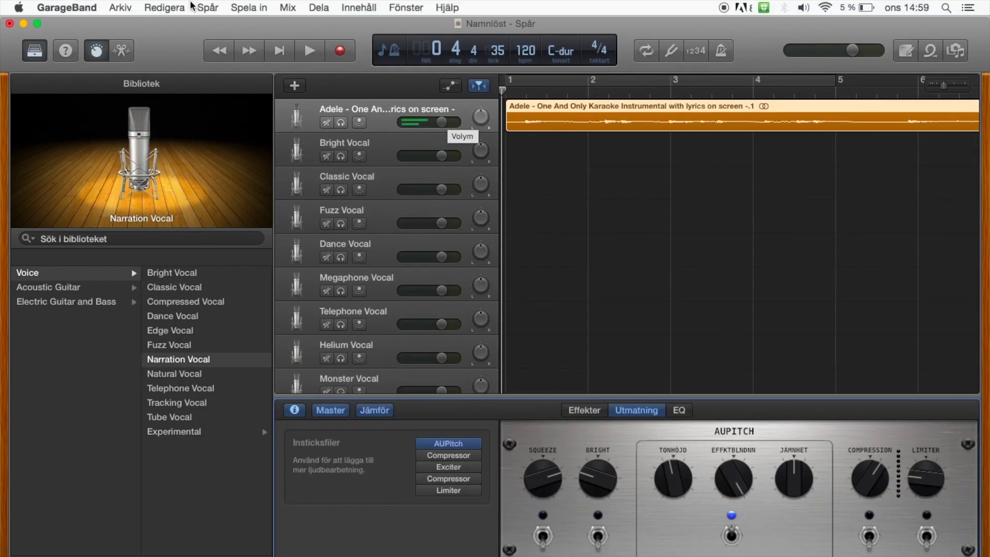
pyautogui.click(120, 7)
pyautogui.click(135, 25)
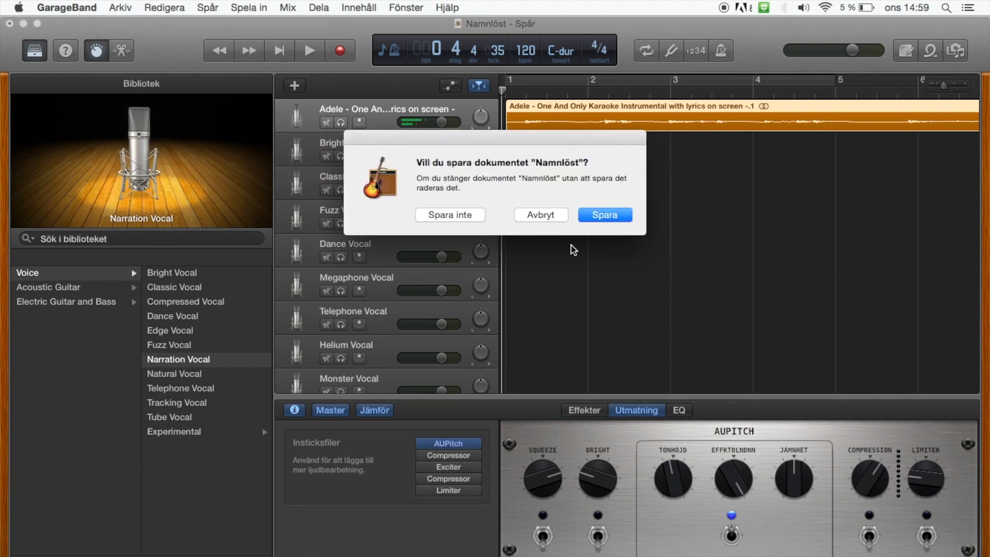
pyautogui.click(441, 214)
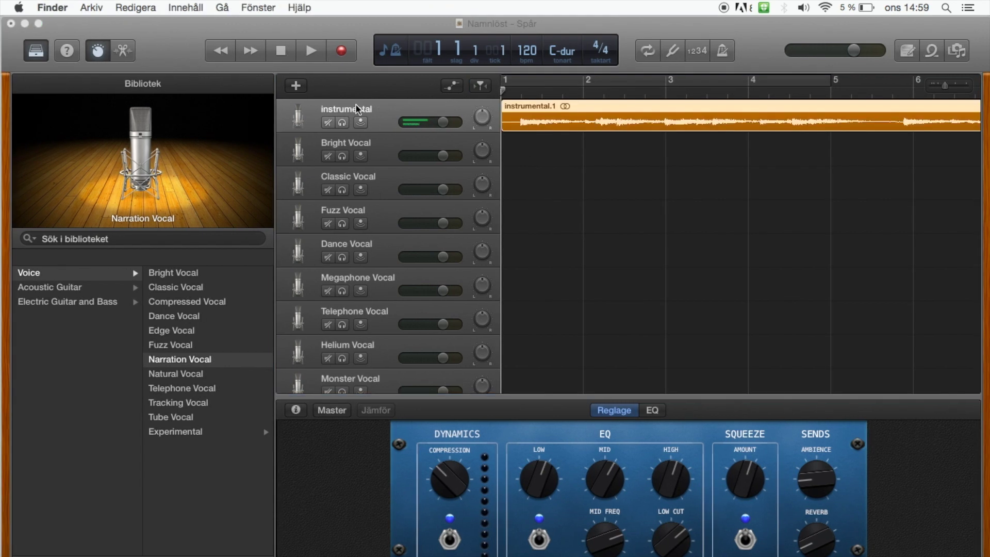
# Change the Bright Vocal track to the Compressed Vocal preset and record a vocal take over the instrumental up to about bar 14.
pyautogui.click(383, 154)
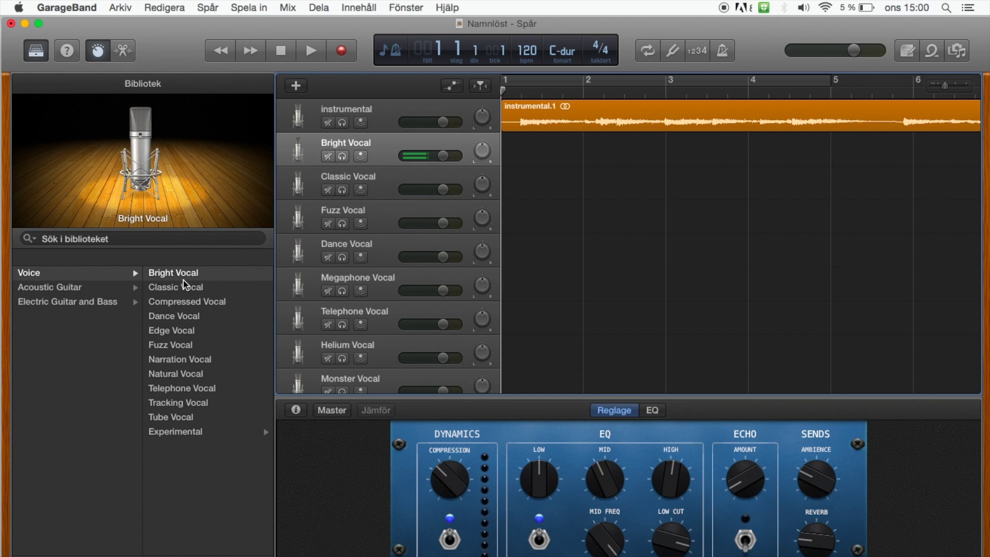
pyautogui.click(187, 306)
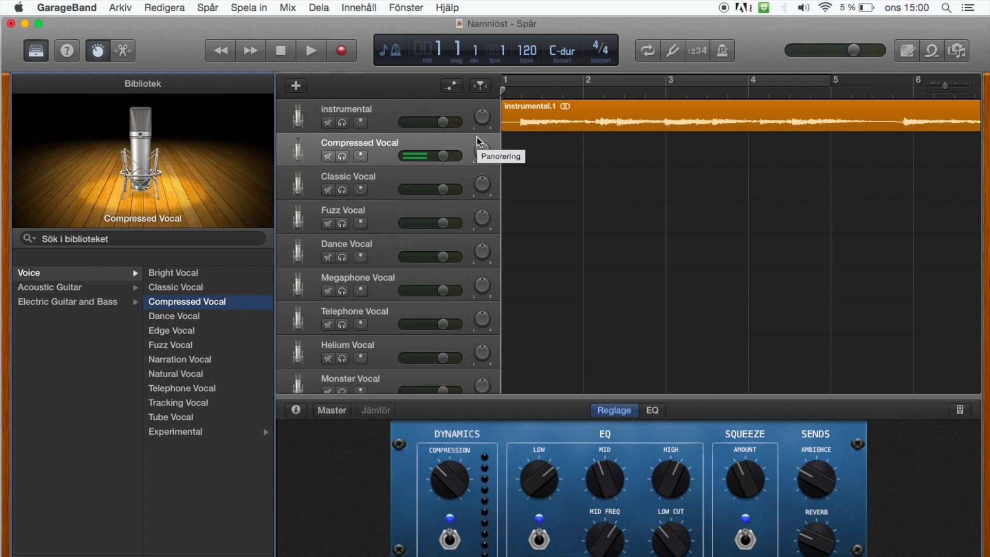
pyautogui.click(348, 54)
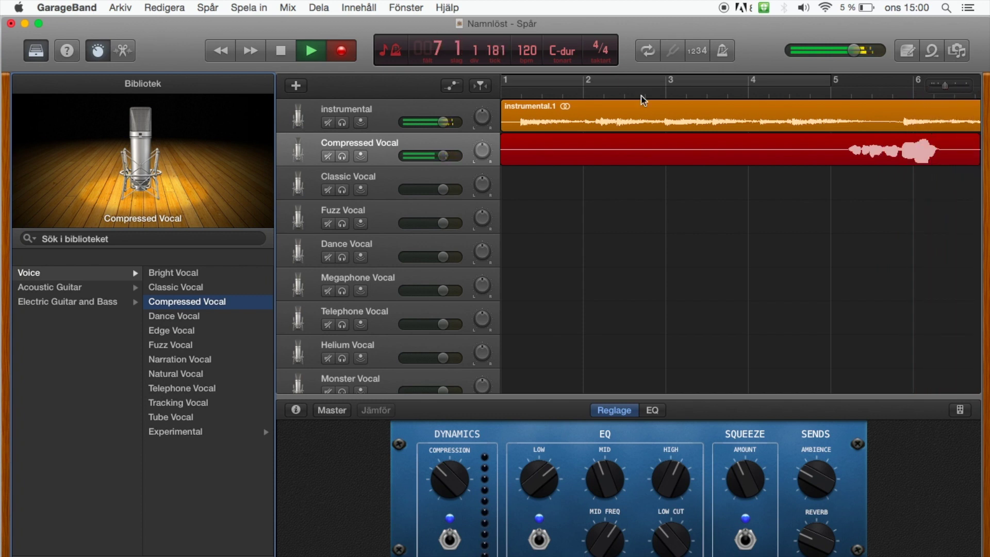
pyautogui.click(479, 88)
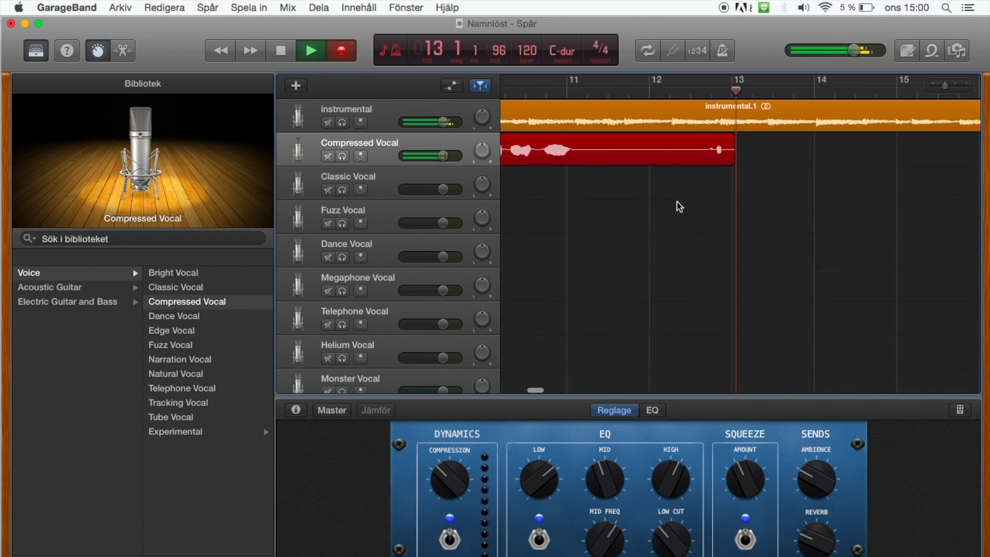
pyautogui.click(281, 51)
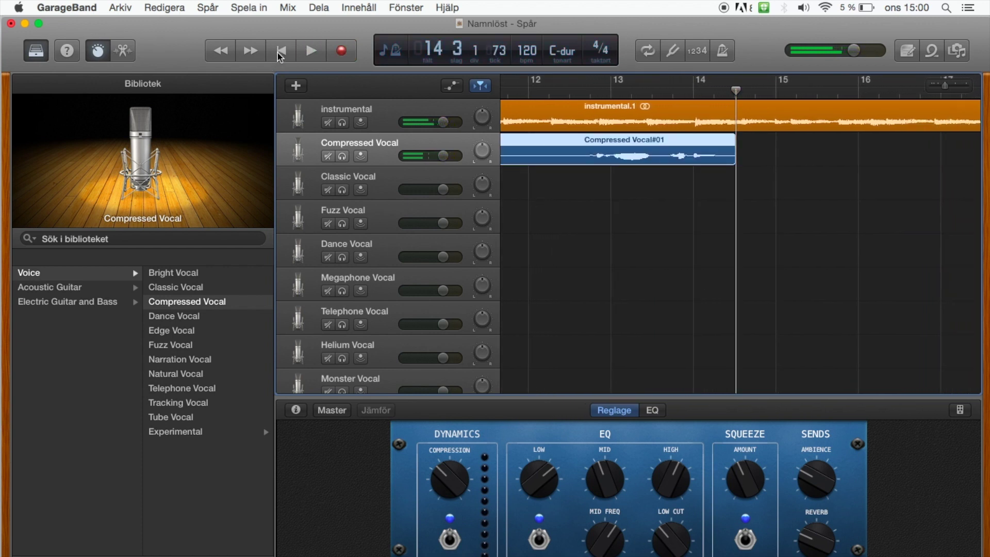
# Play back the vocal take while raising the Compressed Vocal track's volume and lowering the instrumental track's volume.
pyautogui.hscroll(-15, 735, 230)
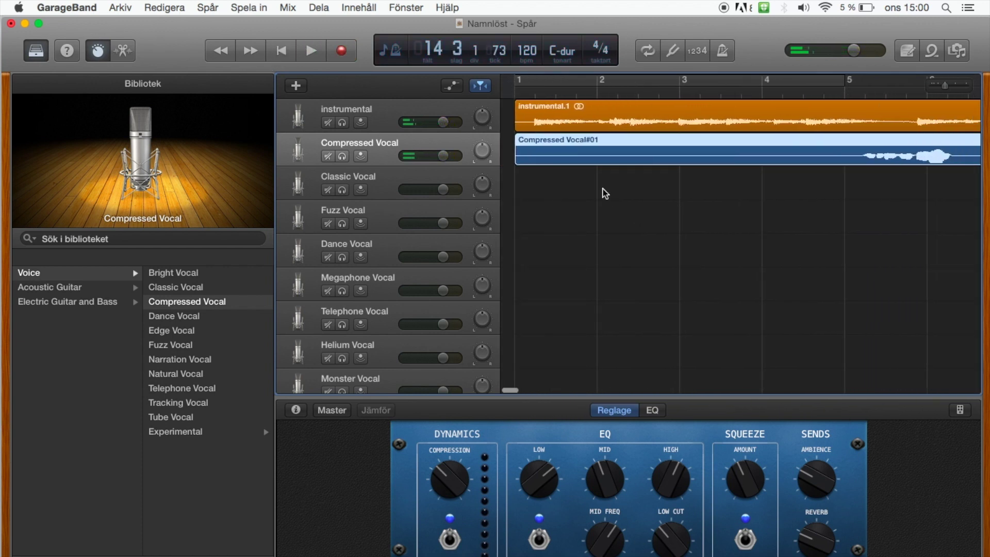
pyautogui.hscroll(2, 670, 175)
pyautogui.click(704, 94)
pyautogui.press('space')
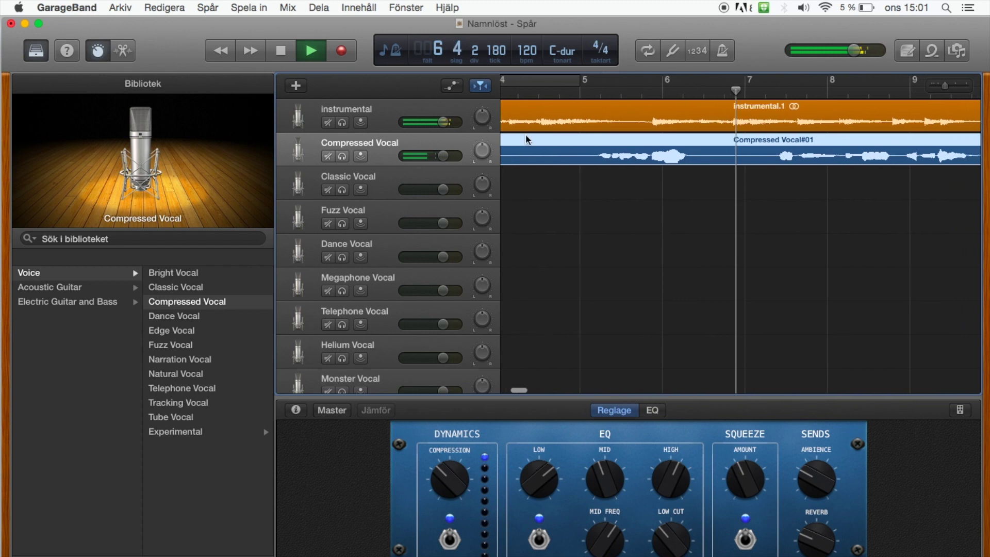
pyautogui.moveTo(443, 156); pyautogui.dragTo(438, 122)
pyautogui.press('XF86AudioLowerVolume')
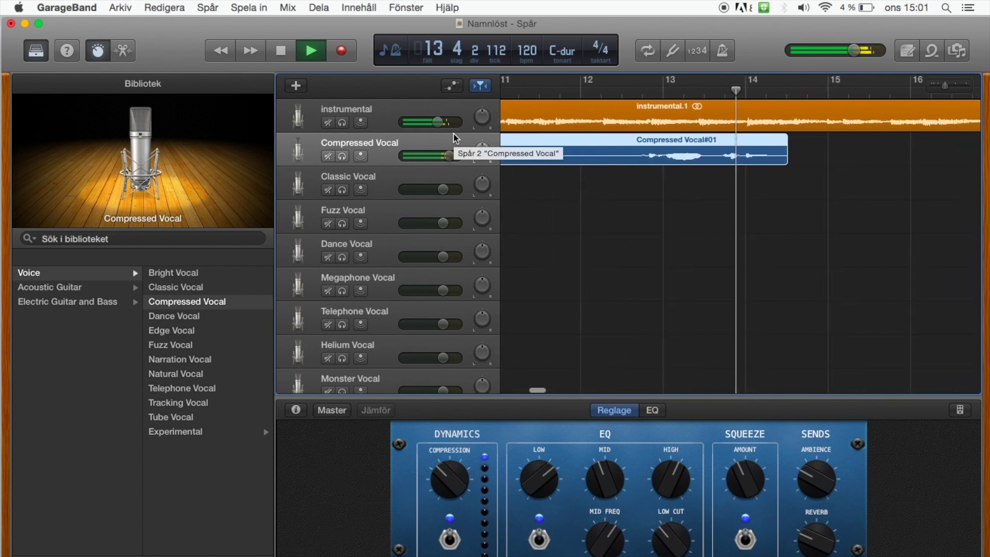
pyautogui.press('space')
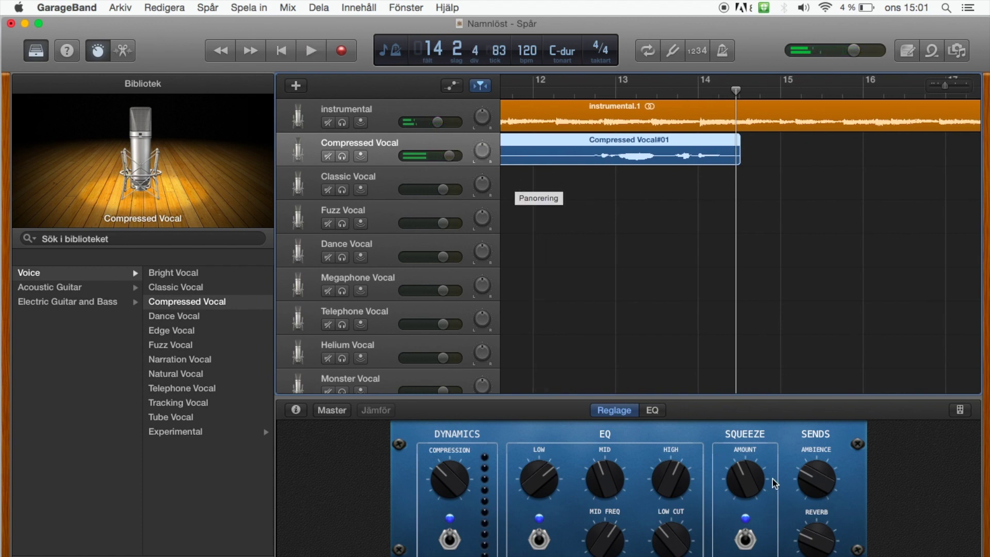
# Increase the reverb on the Compressed Vocal track and lower the instrumental track's volume slightly more.
pyautogui.moveTo(809, 536); pyautogui.dragTo(799, 505)
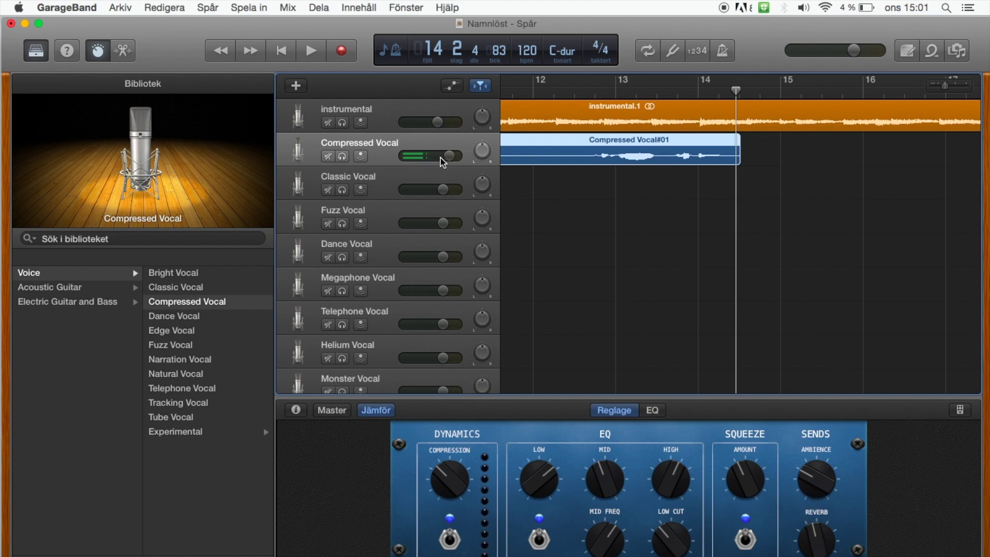
pyautogui.moveTo(437, 123); pyautogui.dragTo(433, 122)
pyautogui.click(386, 189)
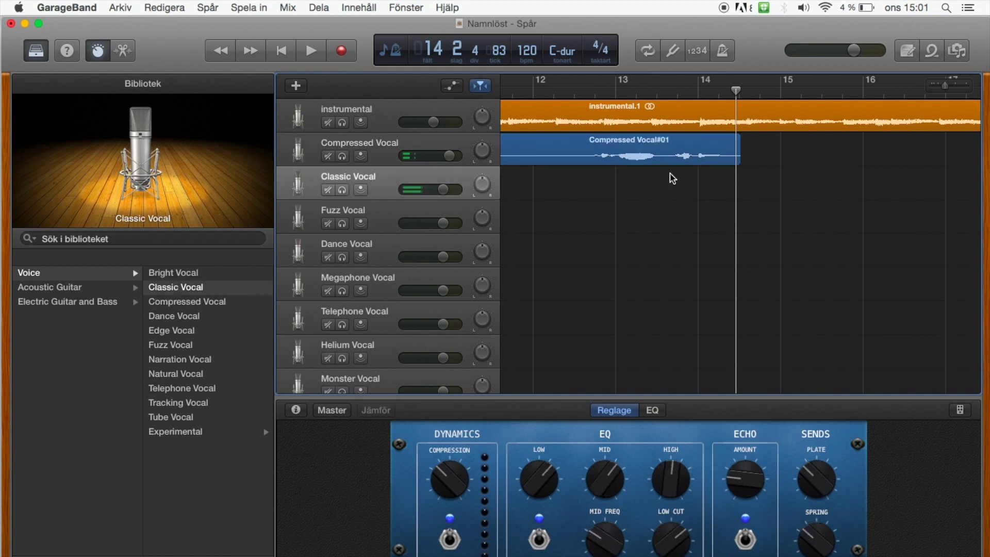
pyautogui.click(384, 163)
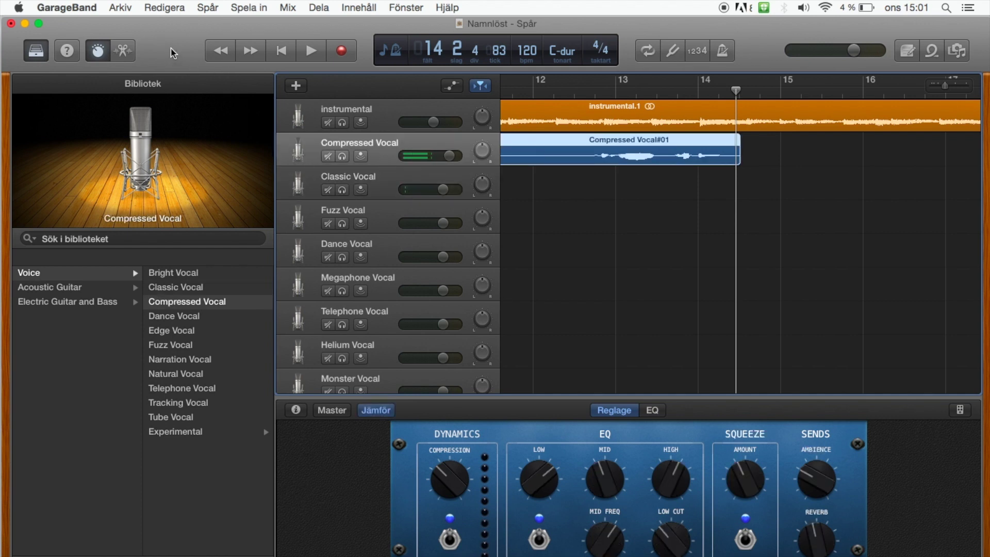
# Open the settings for exporting the mixed song to disk.
pyautogui.click(313, 7)
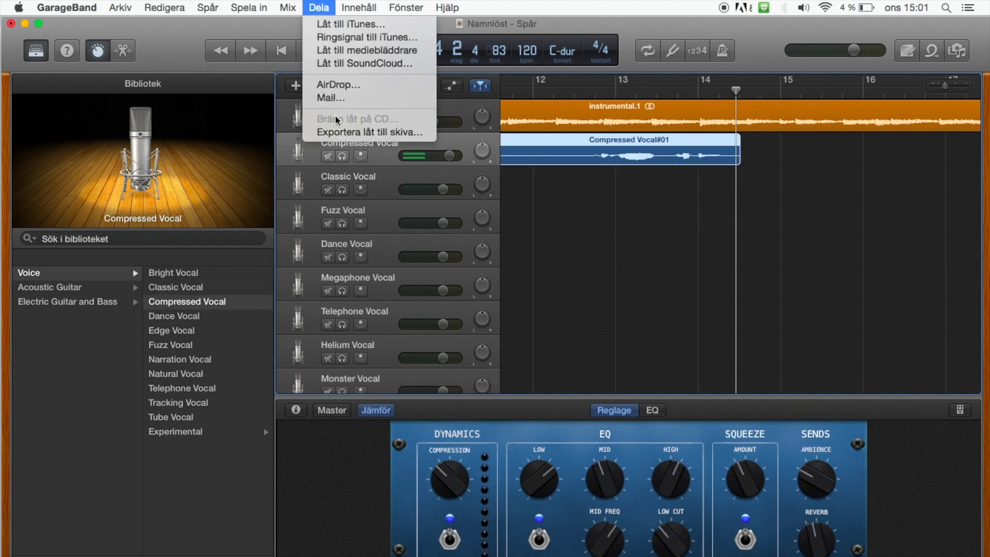
pyautogui.click(340, 132)
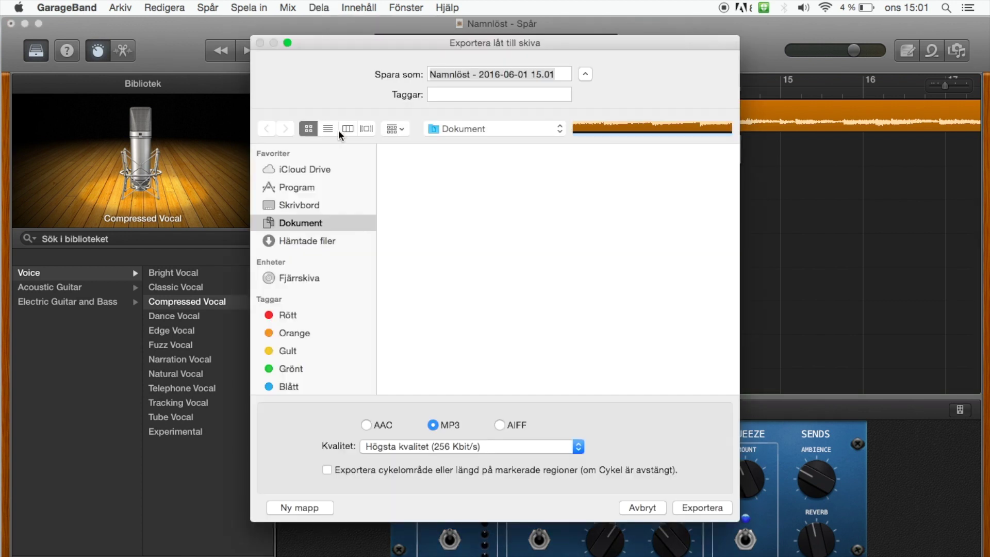